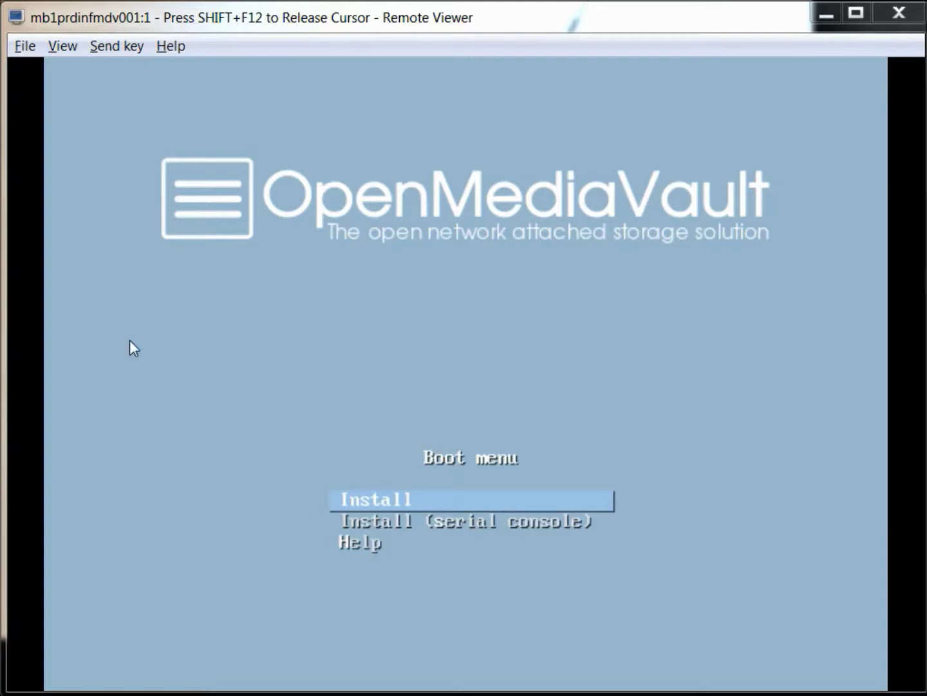
# Click into the VM display so keystrokes go to the OpenMediaVault installer
pyautogui.click(149, 343)
# Start Install, enlarge the viewer, and accept English, United States and American English keyboard
pyautogui.press('Return')
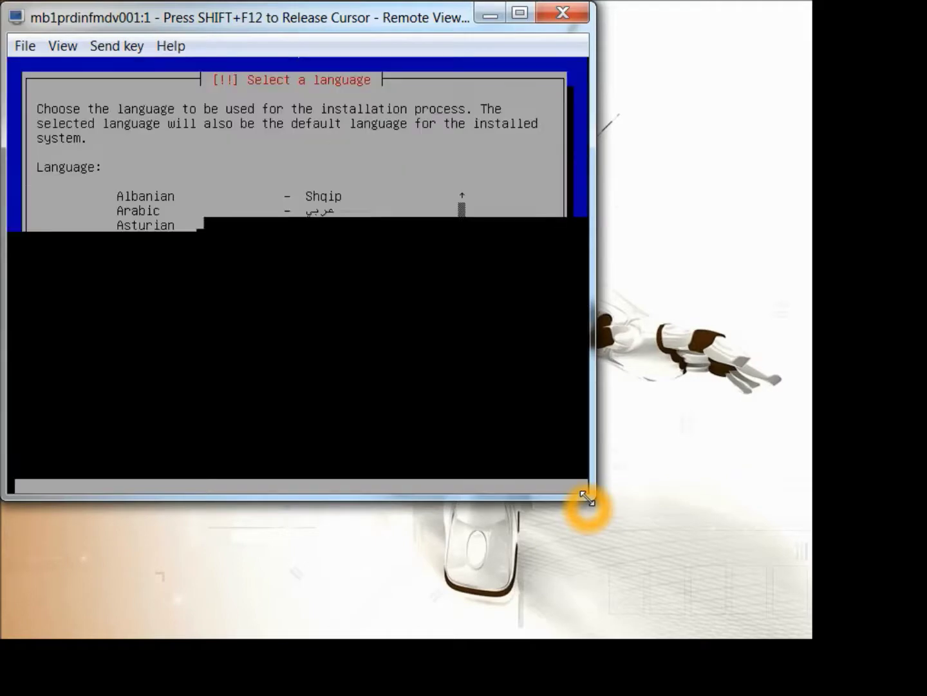
pyautogui.moveTo(587, 499); pyautogui.dragTo(918, 692)
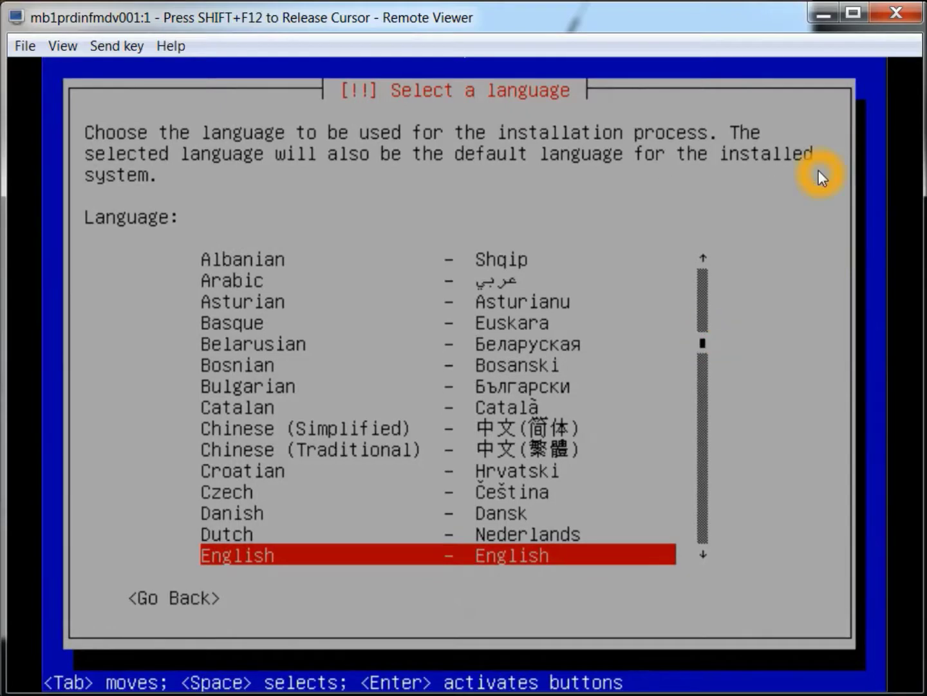
pyautogui.press('Return')
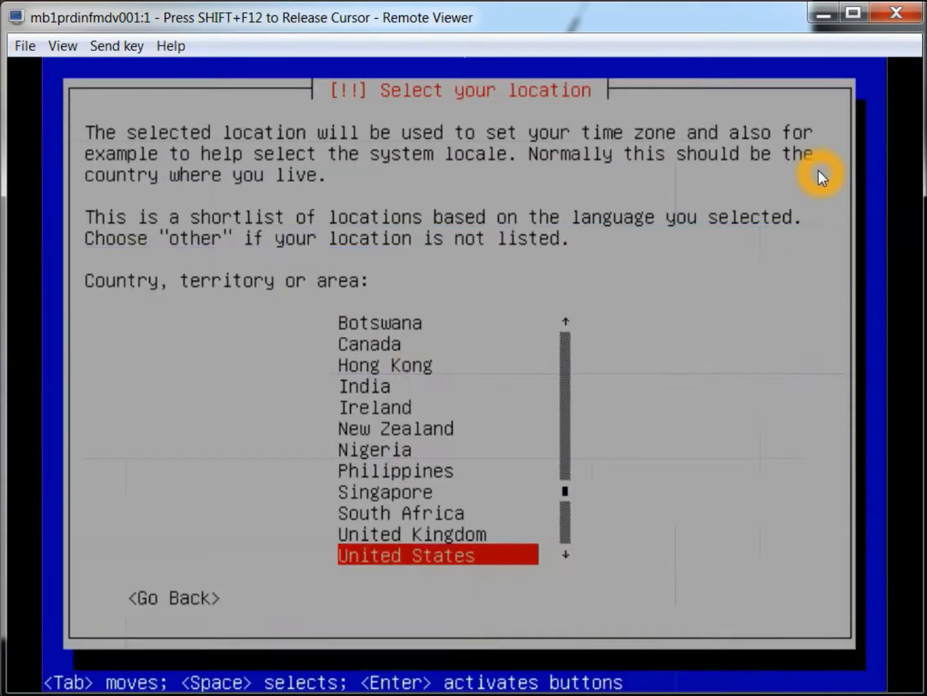
pyautogui.press('Return')
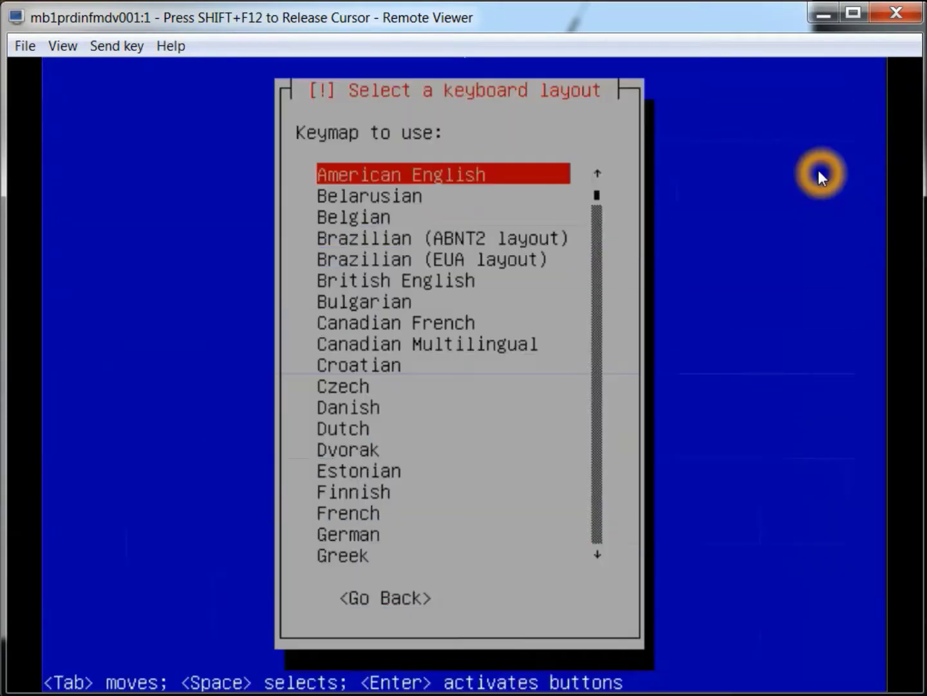
pyautogui.press('Return')
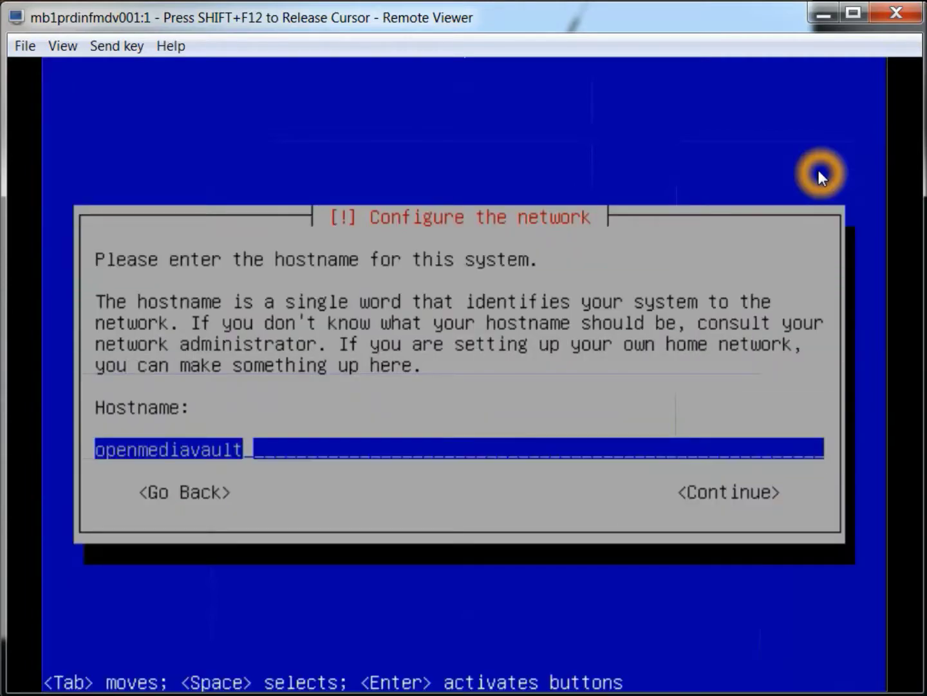
# Replace the default hostname with mb1prdinfmdv001 and continue
pyautogui.press('BackSpace')
pyautogui.press('BackSpace')
pyautogui.press('BackSpace')
pyautogui.press('BackSpace')
pyautogui.press('BackSpace')
pyautogui.press('BackSpace')
pyautogui.press('BackSpace')
pyautogui.press('BackSpace')
pyautogui.press('BackSpace')
pyautogui.press('BackSpace')
pyautogui.press('BackSpace')
pyautogui.press('BackSpace')
pyautogui.press('BackSpace')
pyautogui.press('BackSpace')
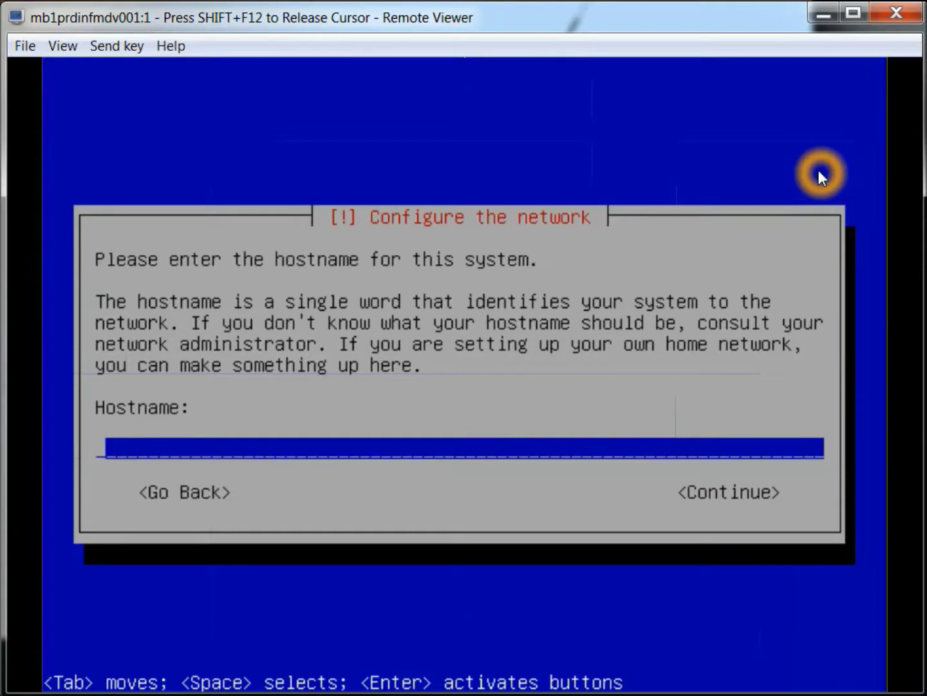
pyautogui.write('mb1prdin')
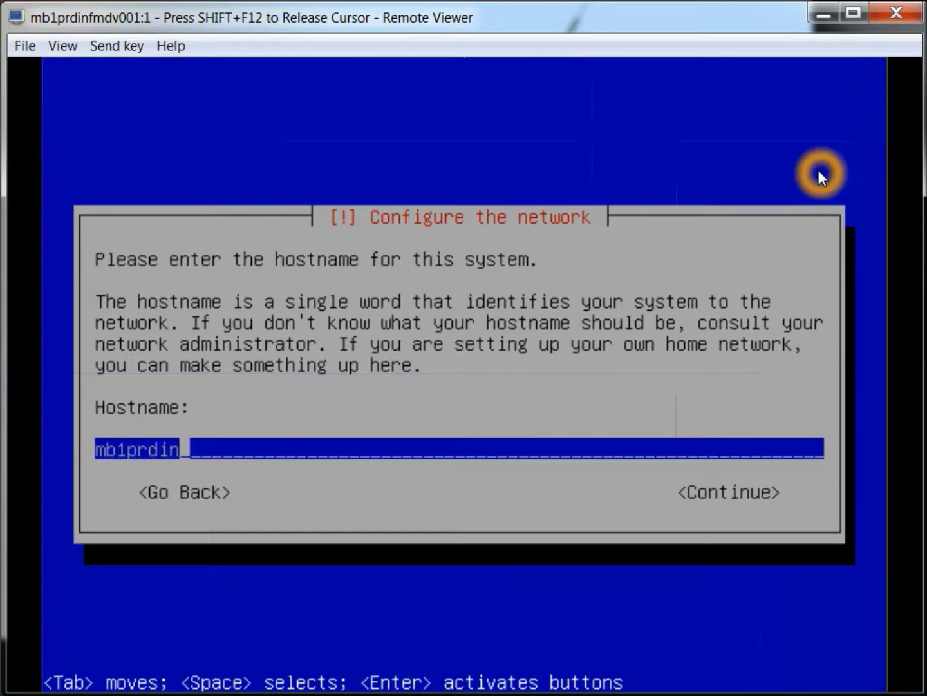
pyautogui.write('fmdv001')
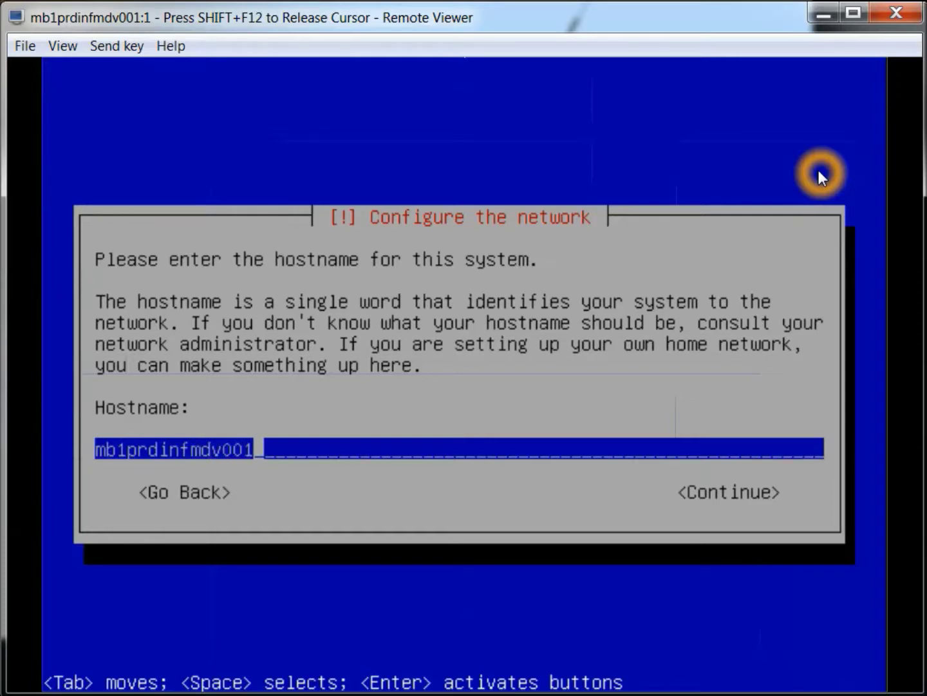
pyautogui.press('Tab')
pyautogui.press('Return')
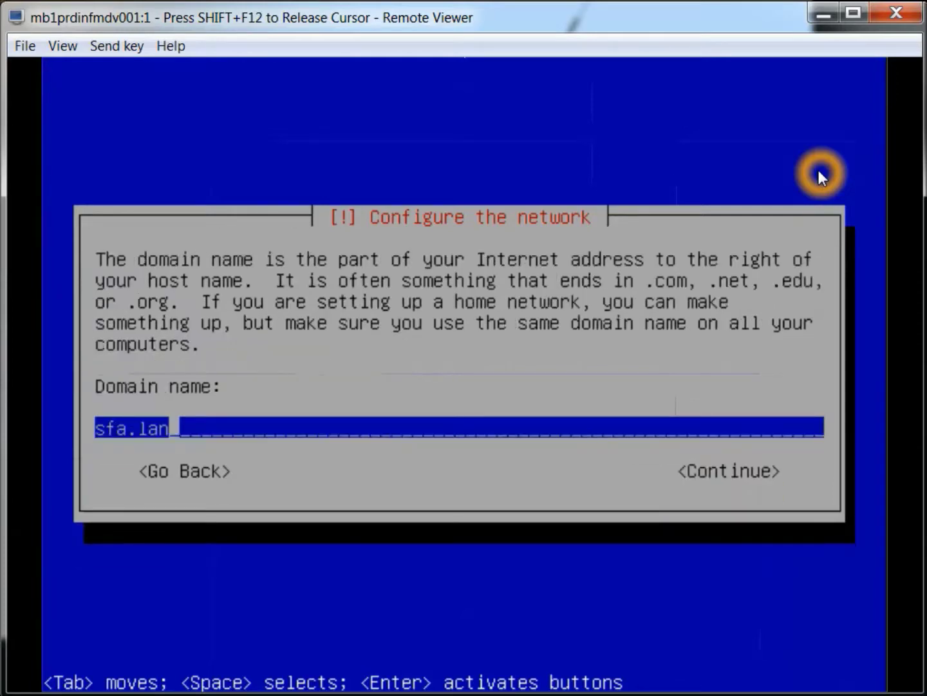
# Replace the sfa.lan domain with binglab.lan and continue
pyautogui.press('BackSpace')
pyautogui.press('BackSpace')
pyautogui.press('BackSpace')
pyautogui.press('BackSpace')
pyautogui.press('BackSpace')
pyautogui.press('BackSpace')
pyautogui.press('BackSpace')
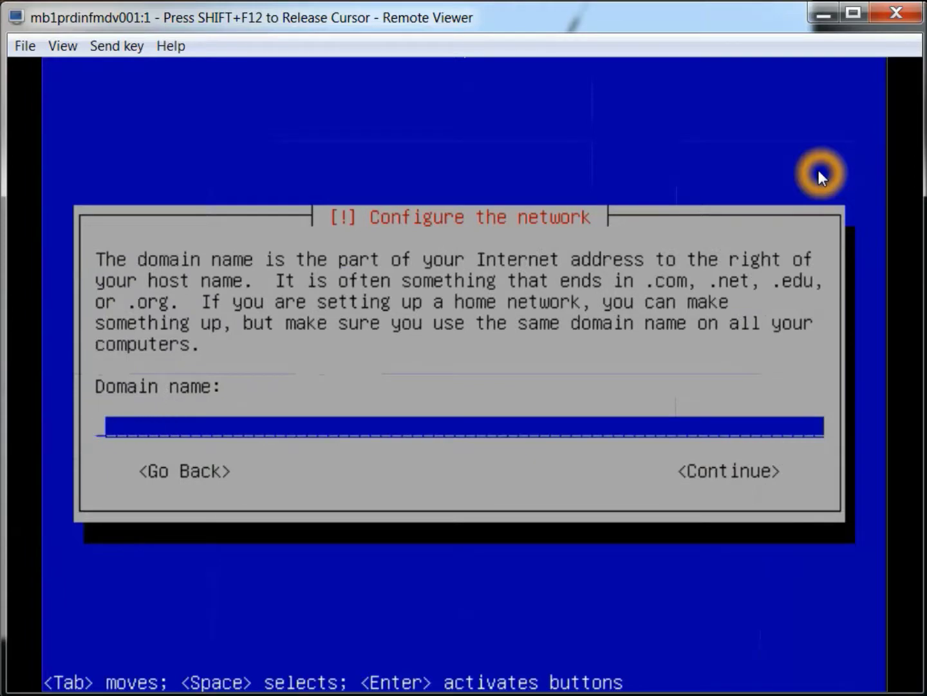
pyautogui.write('bing')
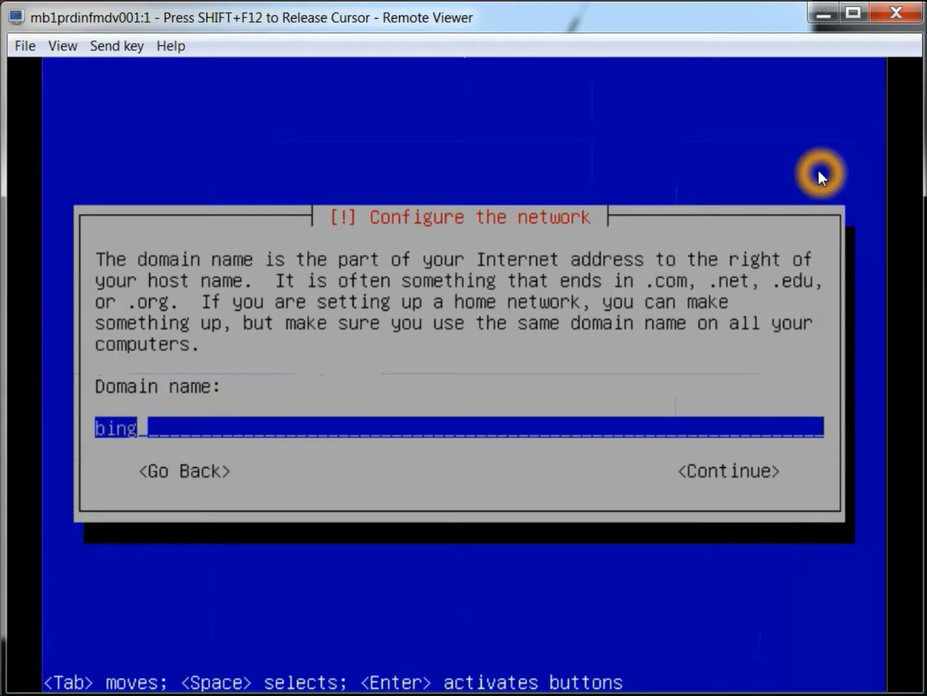
pyautogui.write('lab.lan')
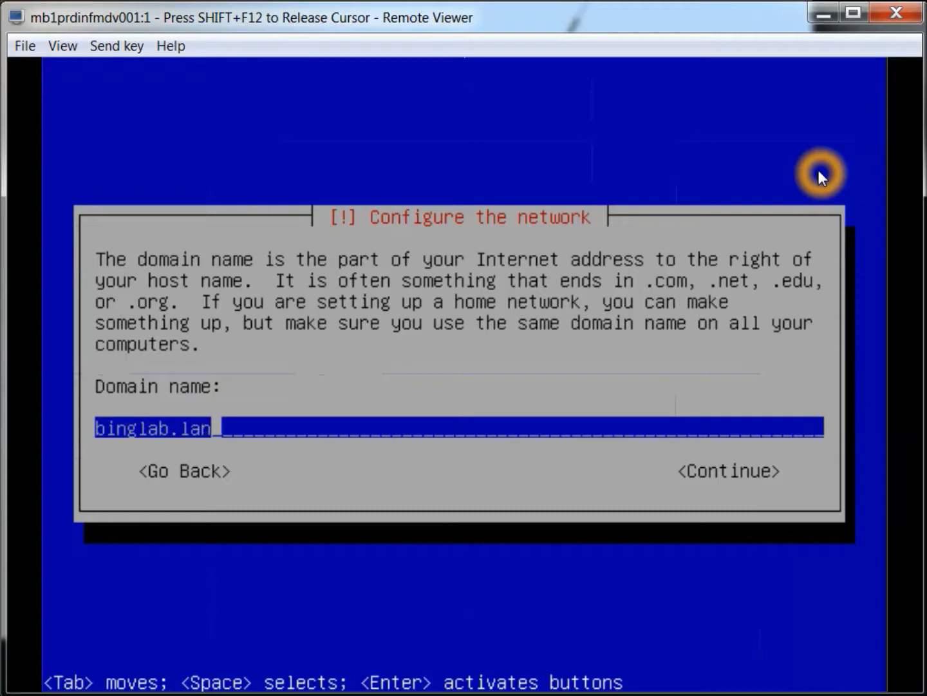
pyautogui.press('Tab')
pyautogui.press('Return')
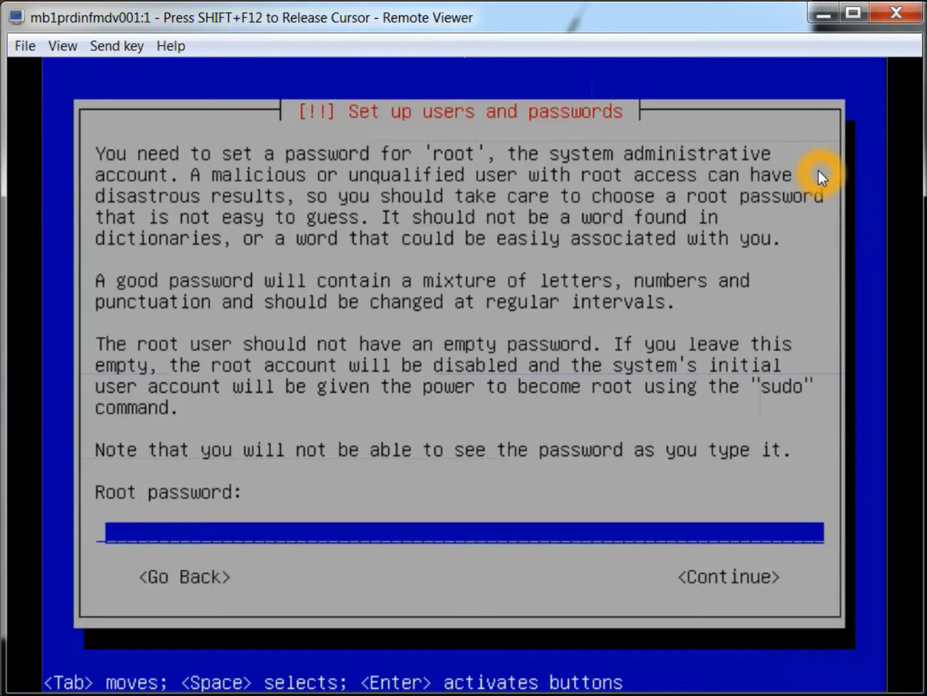
# Enter the root password, correcting a mistyped attempt, then re-enter it to verify
pyautogui.write('******')
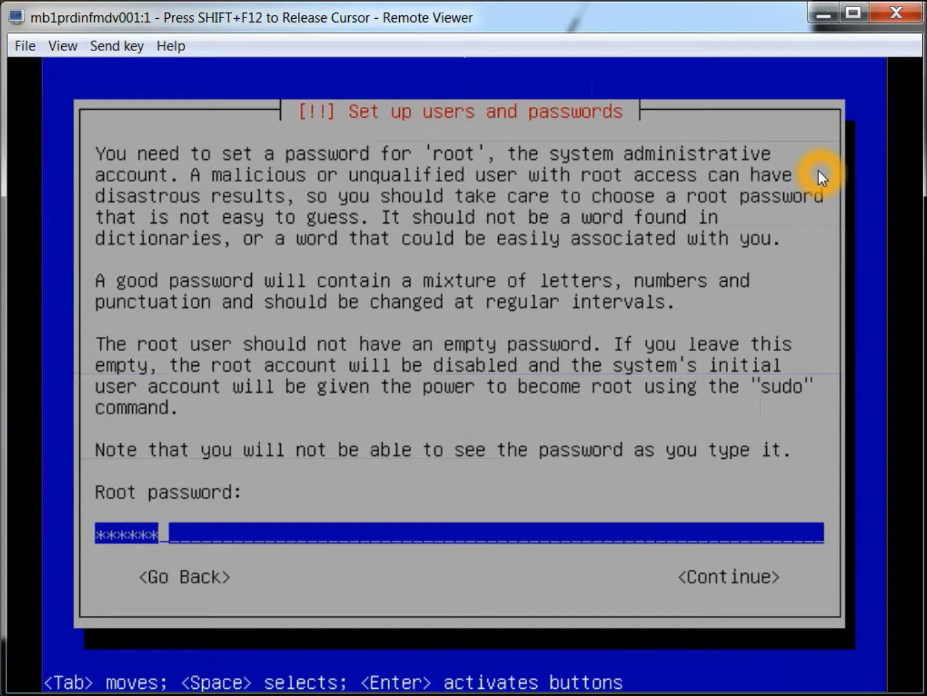
pyautogui.press('BackSpace')
pyautogui.press('BackSpace')
pyautogui.press('BackSpace')
pyautogui.press('BackSpace')
pyautogui.press('BackSpace')
pyautogui.press('BackSpace')
pyautogui.write('****')
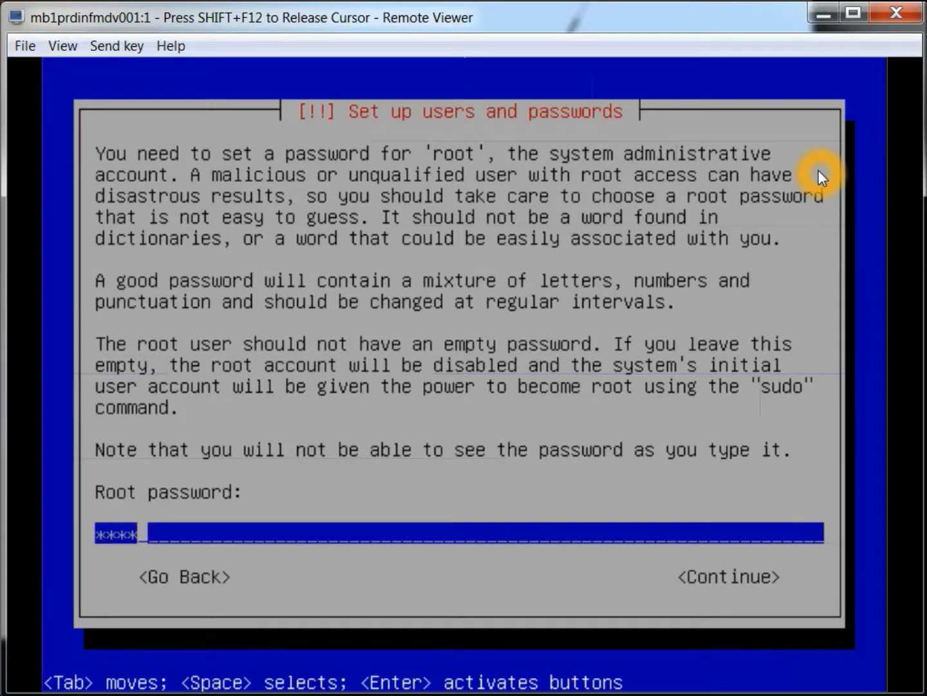
pyautogui.write('****')
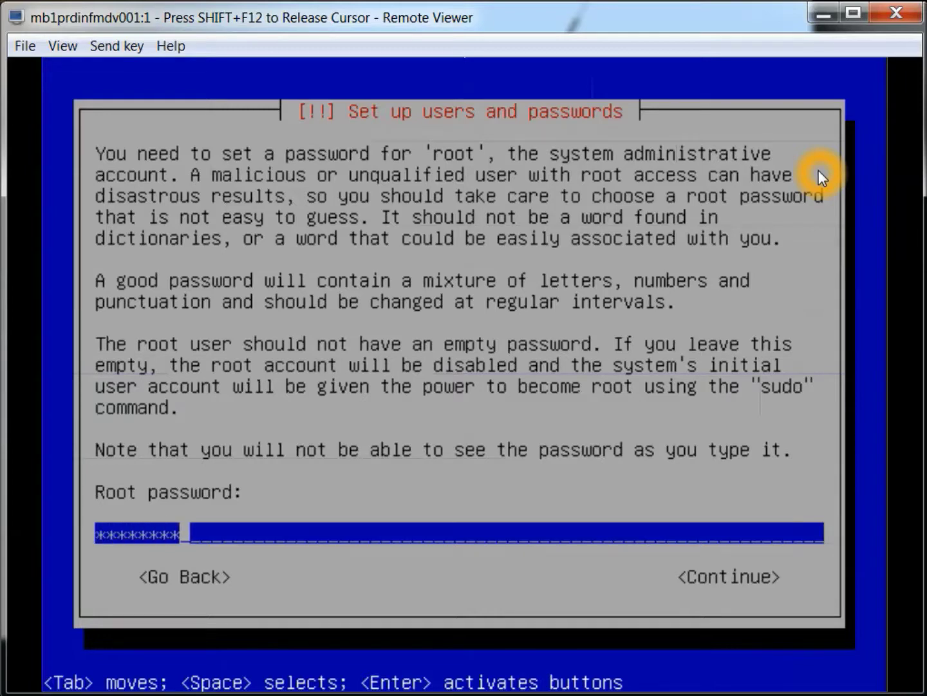
pyautogui.press('Tab')
pyautogui.press('Return')
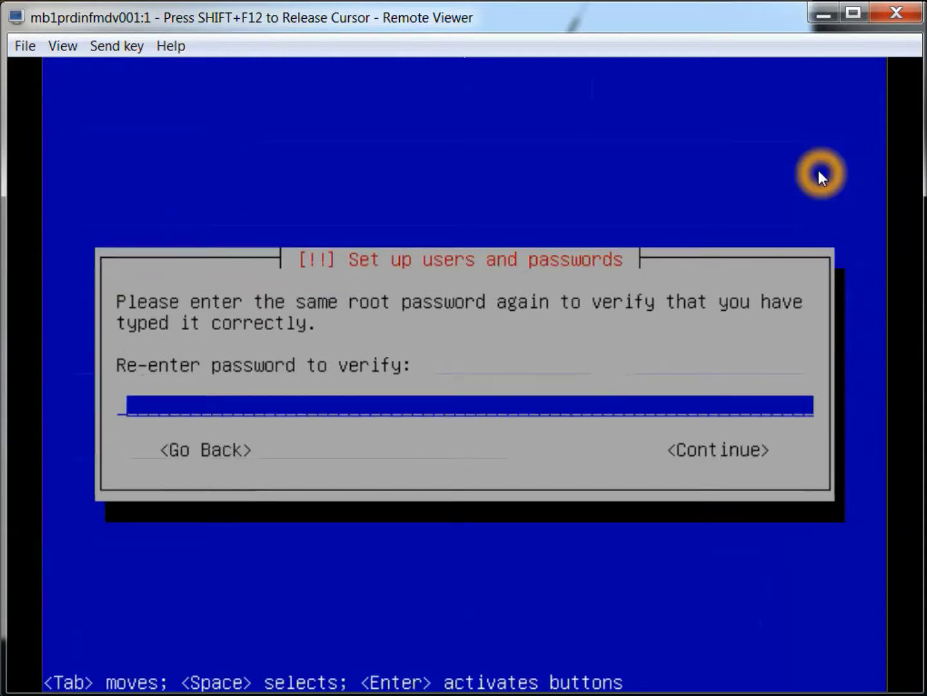
pyautogui.write('********')
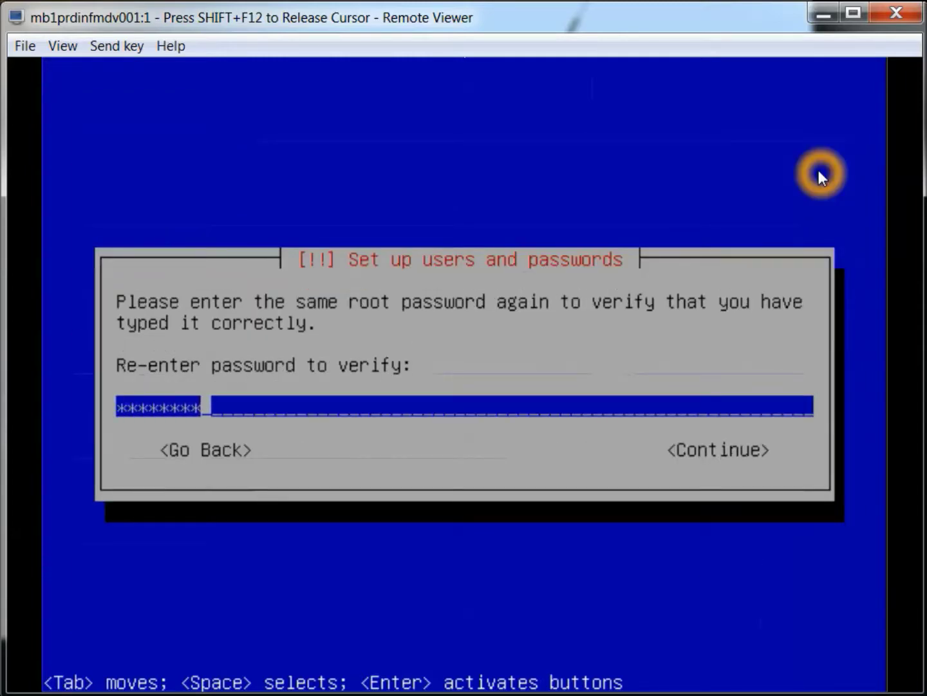
pyautogui.press('Tab')
pyautogui.press('Return')
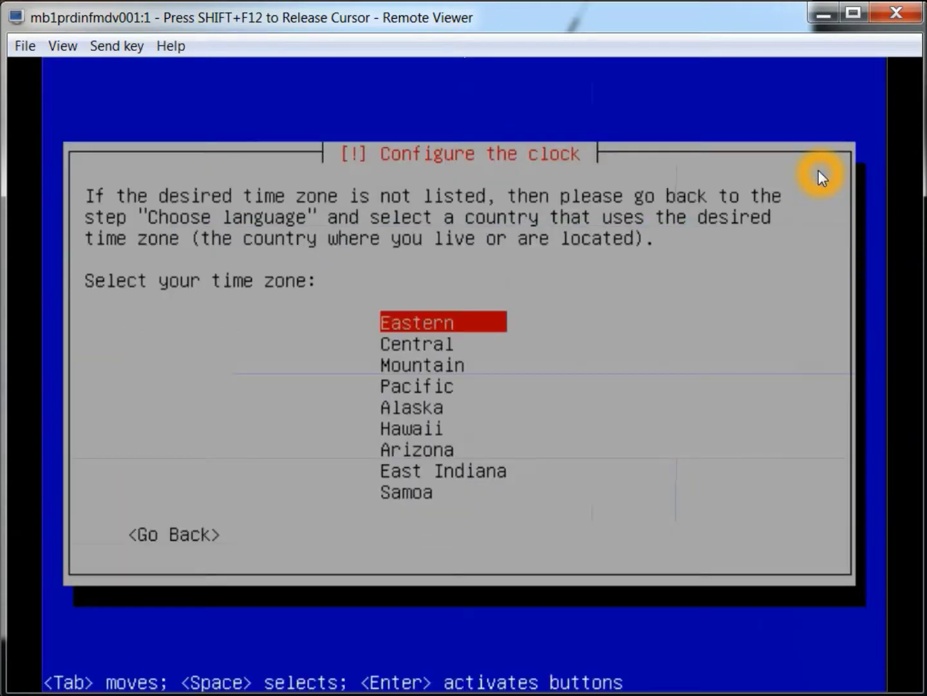
# Accept Eastern as the time zone and wait for disk detection
pyautogui.press('Return')
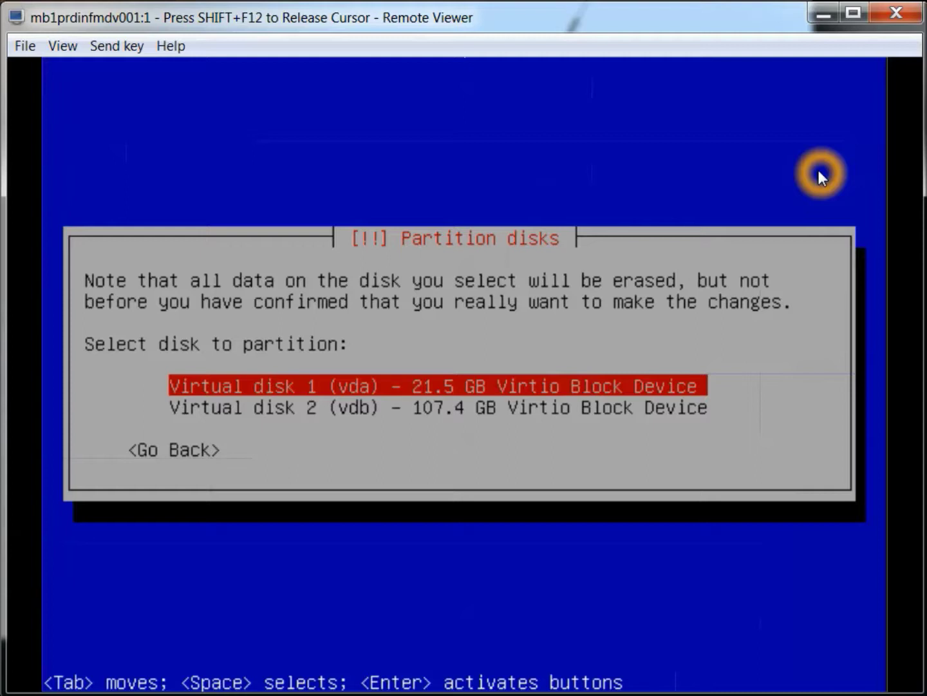
# Partition Virtual disk 1 (vda) and confirm Yes to write the changes to disk
pyautogui.press('Return')
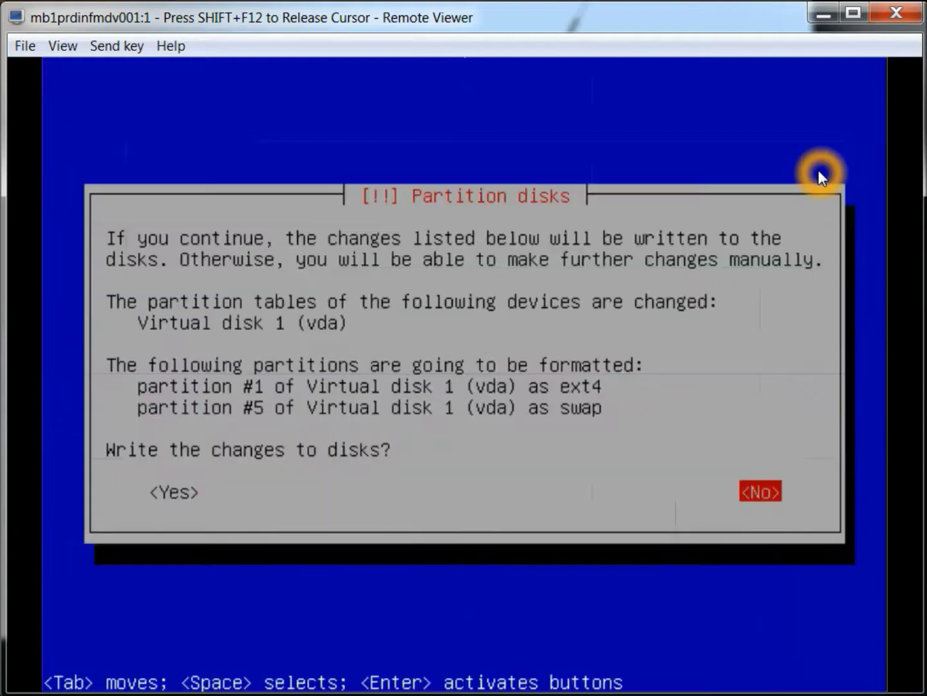
pyautogui.press('Tab')
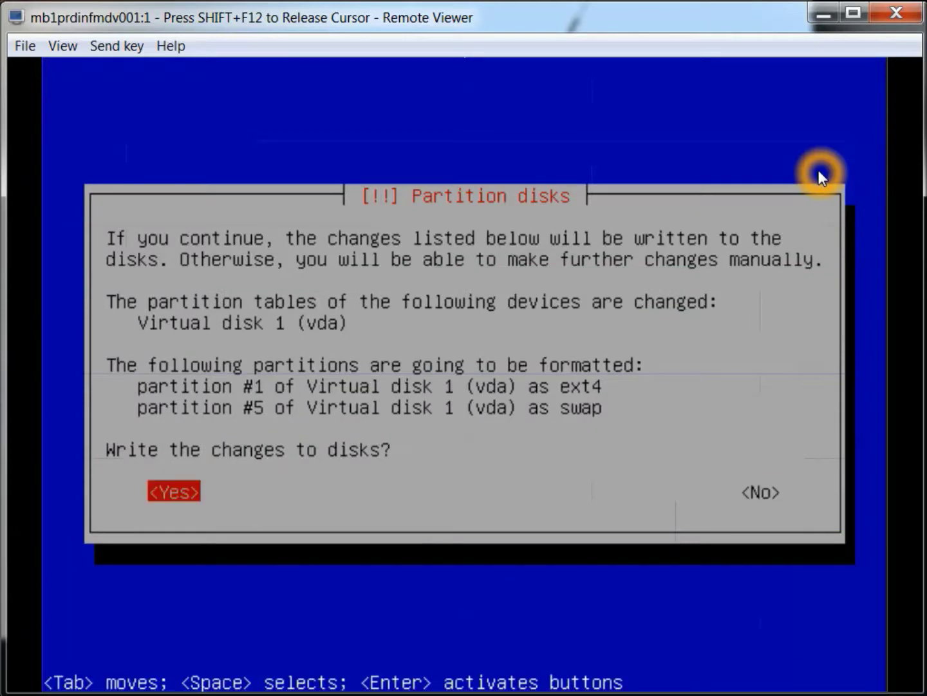
pyautogui.press('Return')
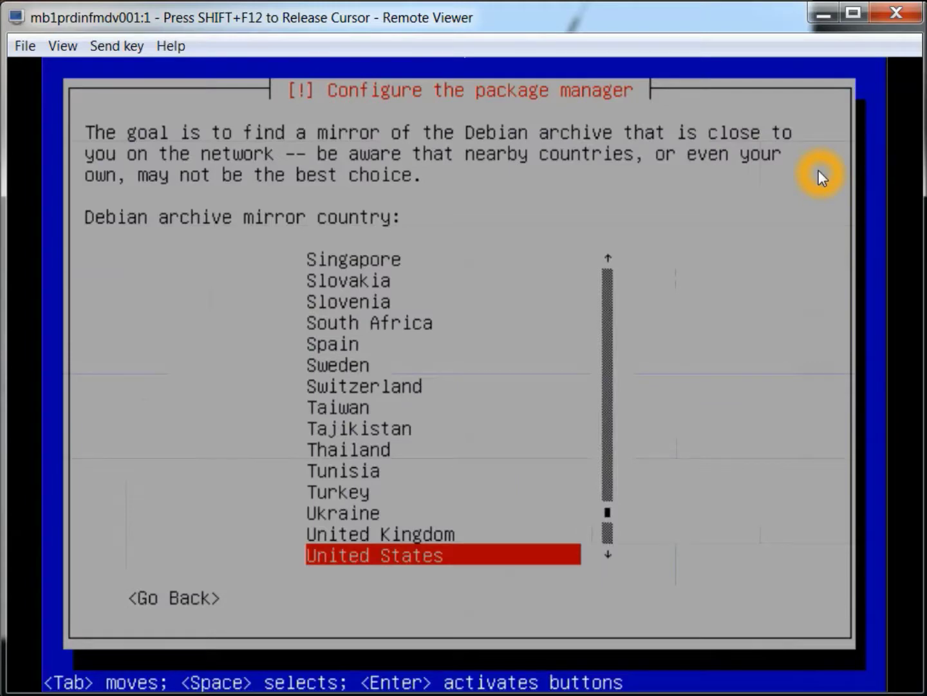
# Pick the United States mirror debian.gtisc.gatech.edu and continue with no HTTP proxy
pyautogui.press('Return')
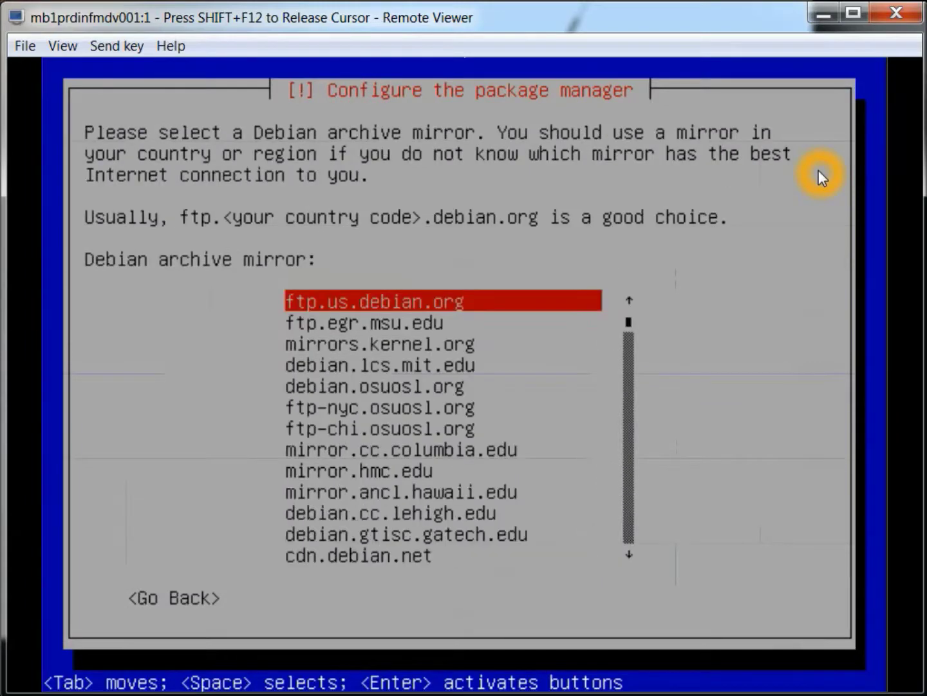
pyautogui.press('Down')
pyautogui.press('Down')
pyautogui.press('Down')
pyautogui.press('Down')
pyautogui.press('Down')
pyautogui.press('Down')
pyautogui.press('Down')
pyautogui.press('Down')
pyautogui.press('Down')
pyautogui.press('Down')
pyautogui.press('Down')
pyautogui.press('Down')
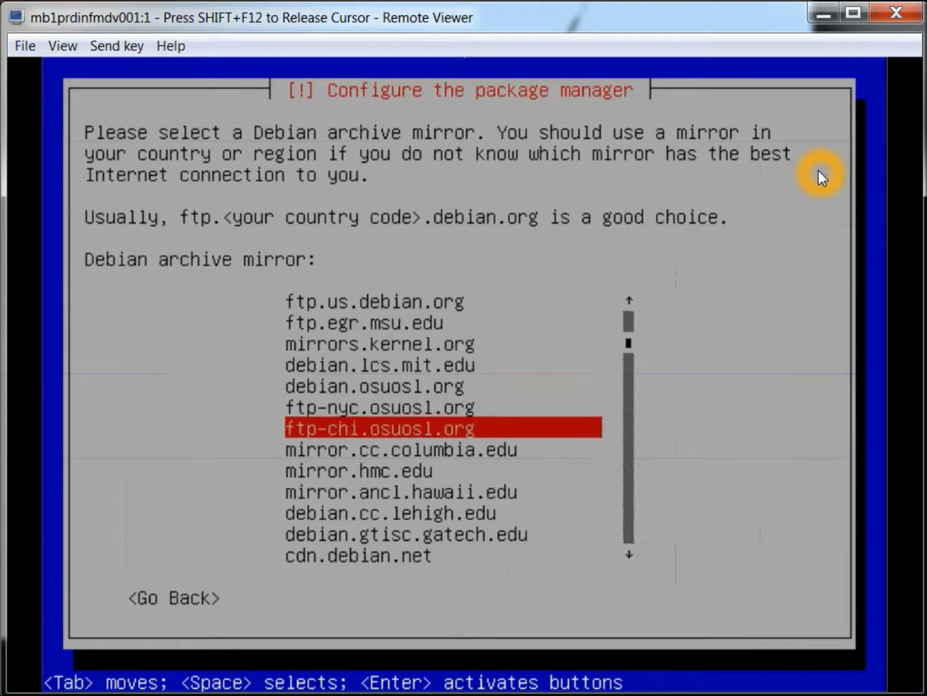
pyautogui.press('Down')
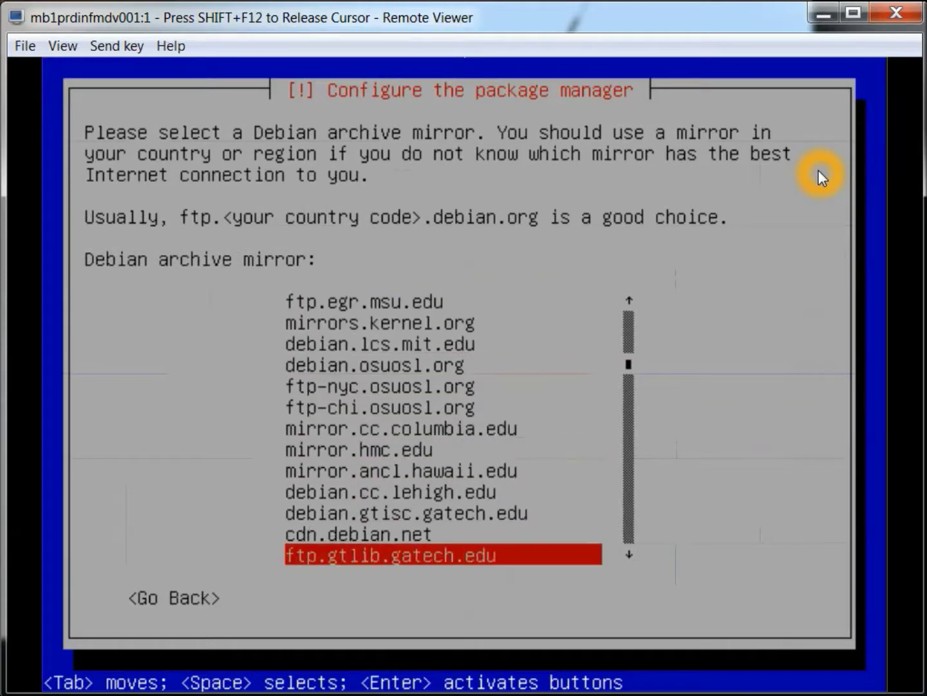
pyautogui.press('Up')
pyautogui.press('Up')
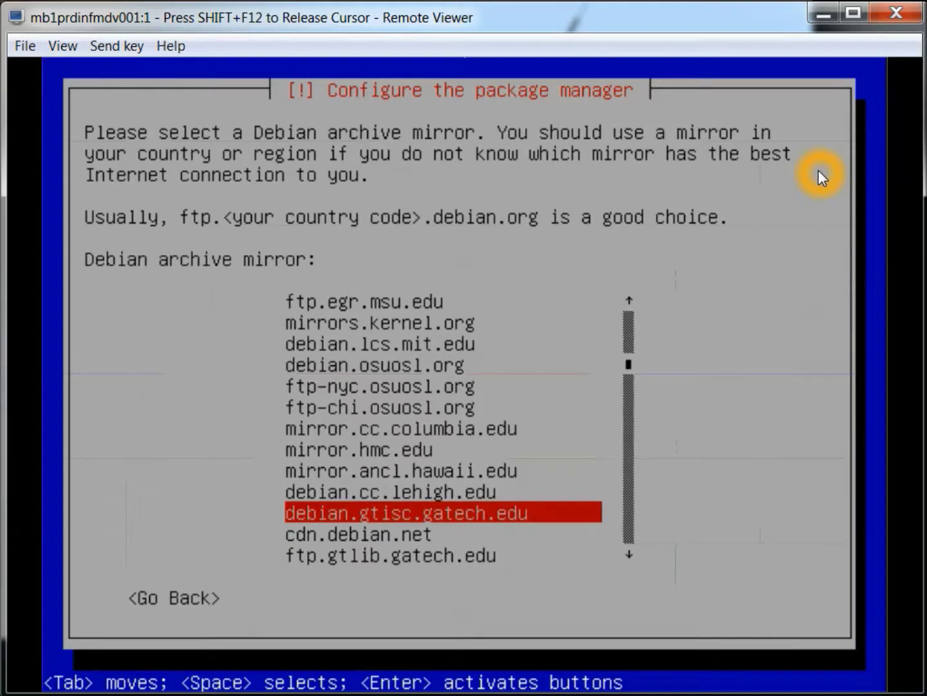
pyautogui.press('Return')
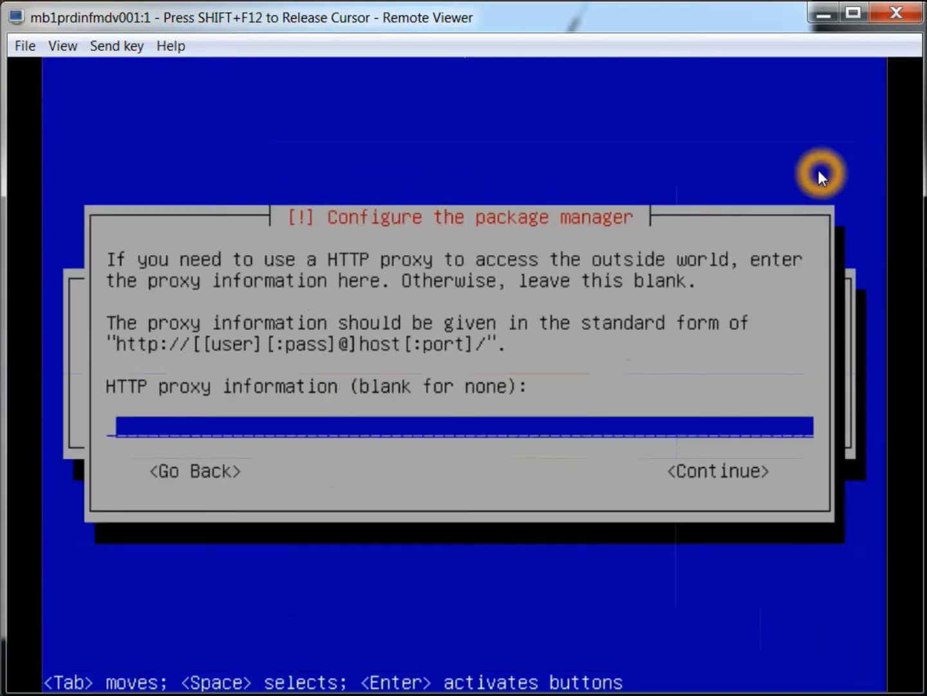
pyautogui.press('Tab')
pyautogui.press('Return')
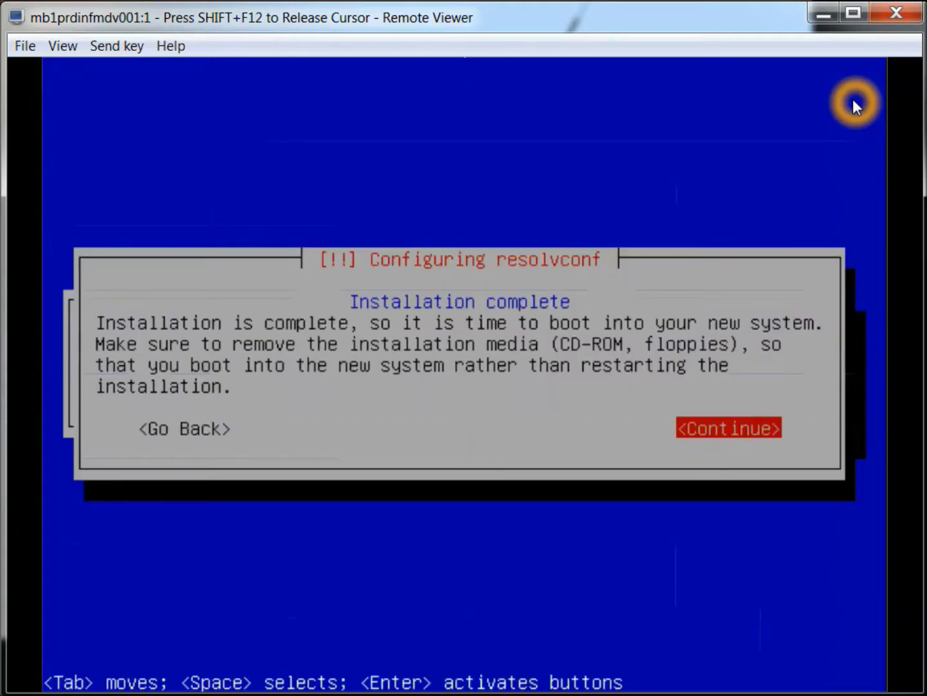
# Acknowledge Installation complete with Continue so the VM reboots into GRUB
pyautogui.press('Return')
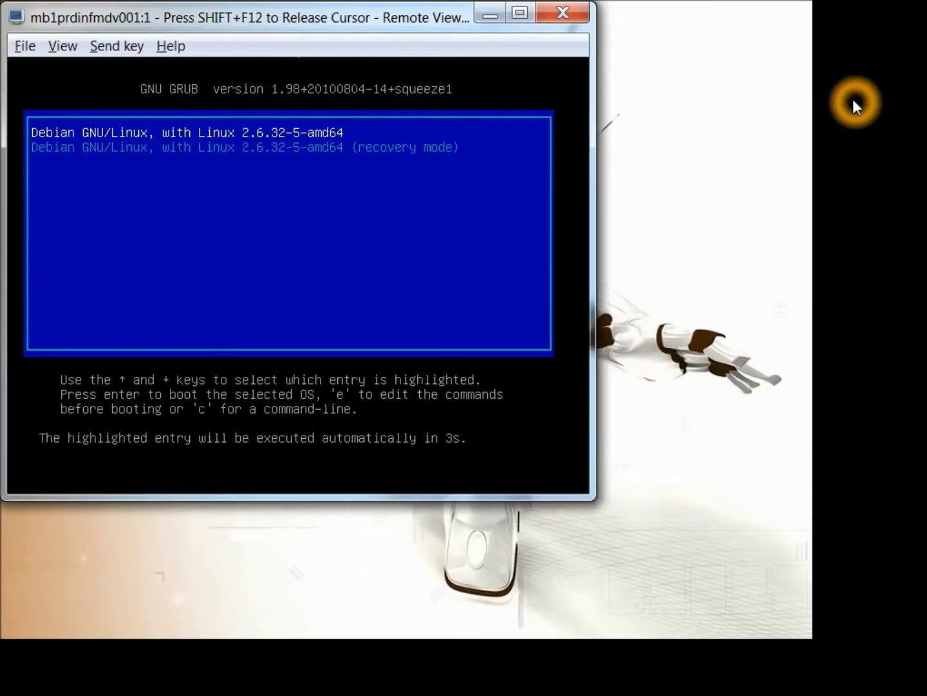
# Boot the default Debian GNU/Linux 2.6.32-5-amd64 entry and enlarge the viewer window
pyautogui.press('Return')
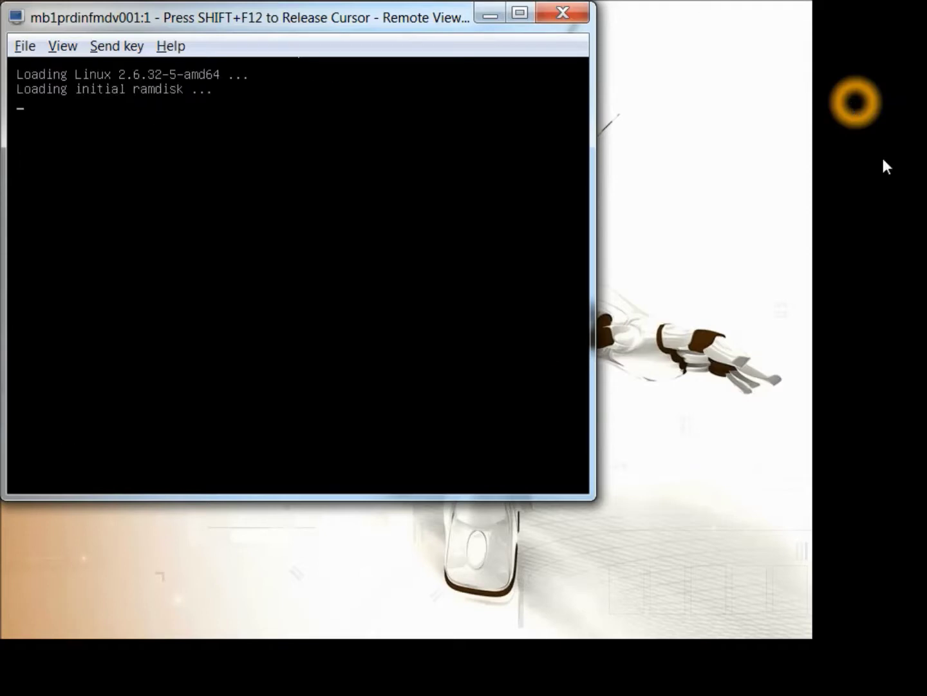
pyautogui.moveTo(667, 427); pyautogui.dragTo(923, 693)
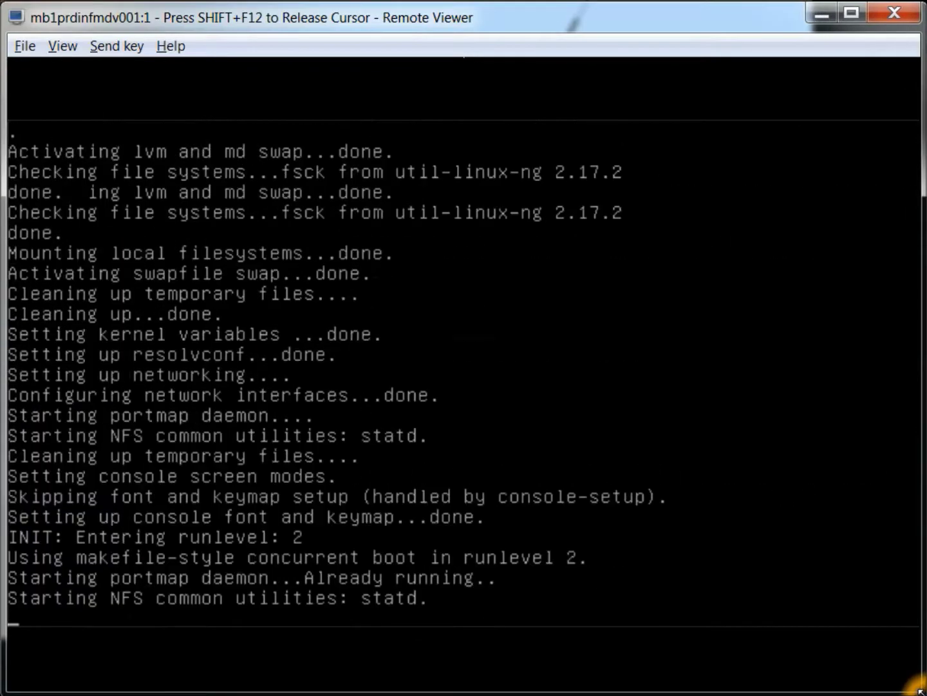